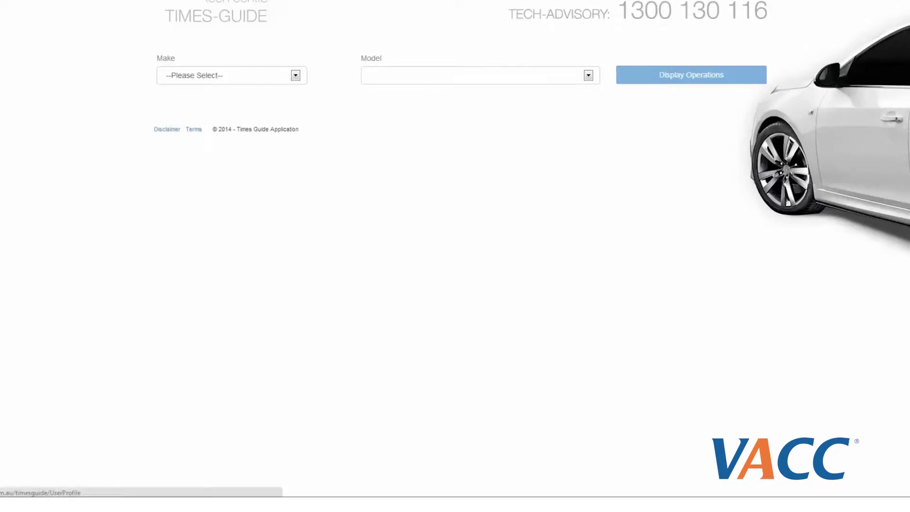
# Edit the user profile to include the user's name and an hourly rate of $100.00 including GST, and save the details
pyautogui.click(513, 1)
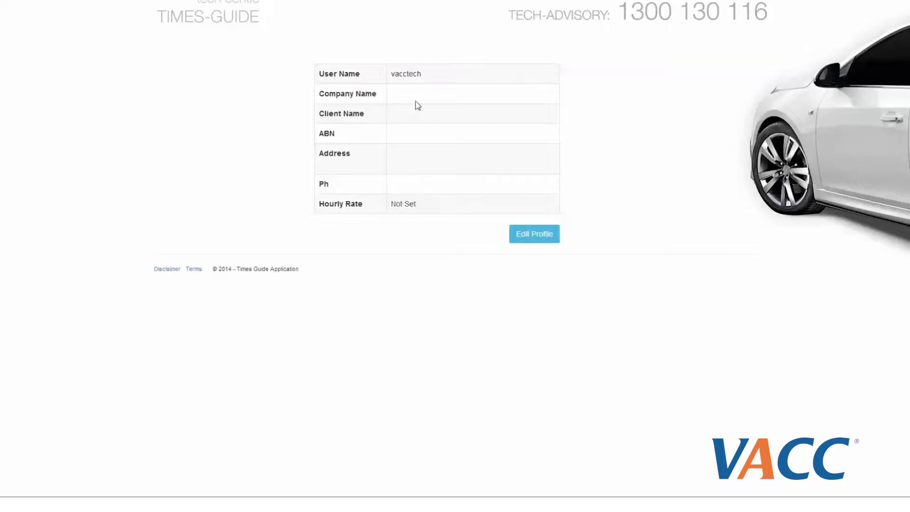
pyautogui.click(528, 240)
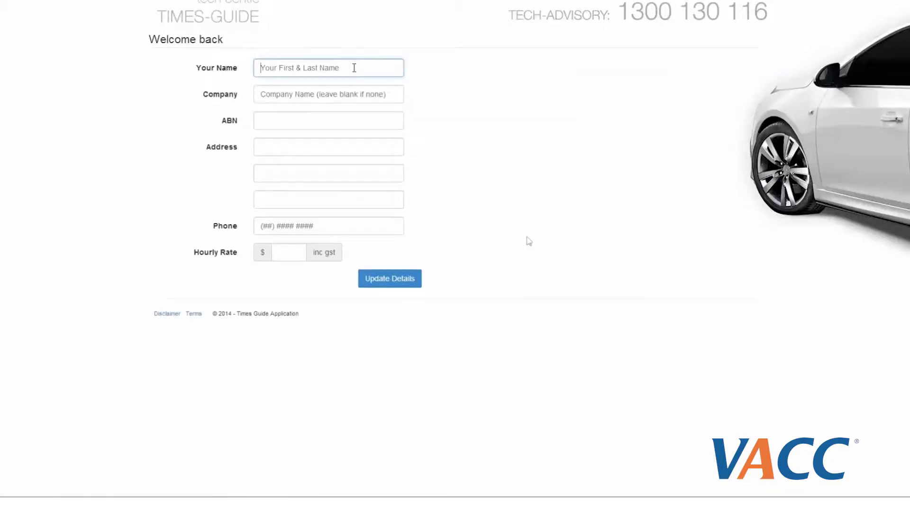
pyautogui.write('b')
pyautogui.press('BackSpace')
pyautogui.write('bob')
pyautogui.click(281, 252)
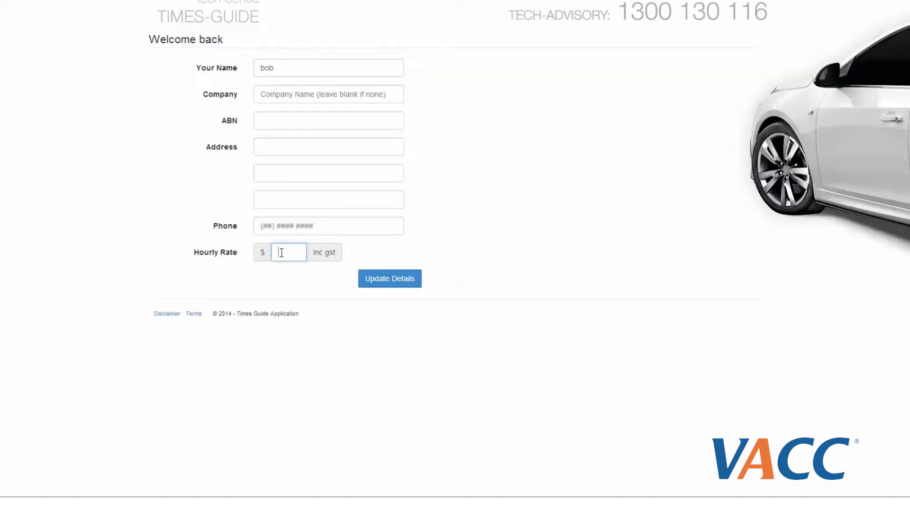
pyautogui.click(281, 253)
pyautogui.write('100.00')
pyautogui.click(408, 282)
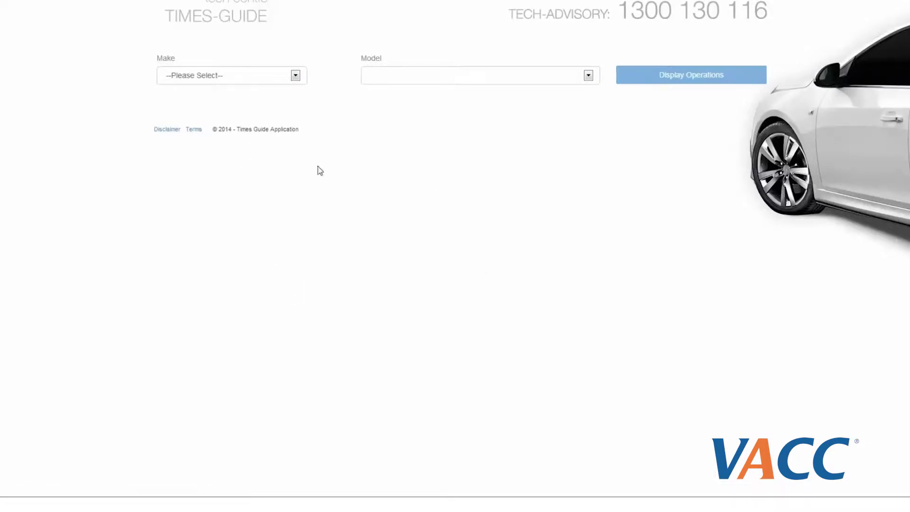
# Display the repair operations for the HOLDEN COMMODORE VE, 3.6L V6, 2006 to 2010
pyautogui.click(297, 77)
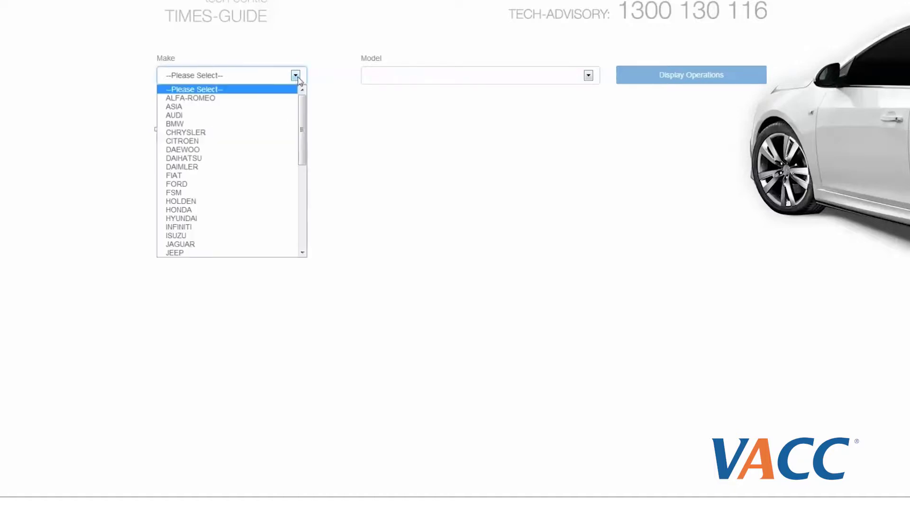
pyautogui.moveTo(303, 111); pyautogui.dragTo(303, 132)
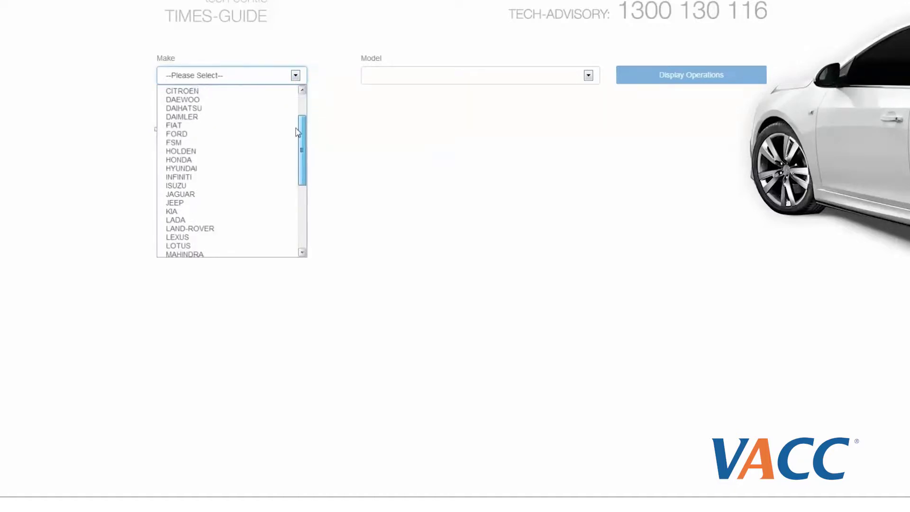
pyautogui.click(194, 150)
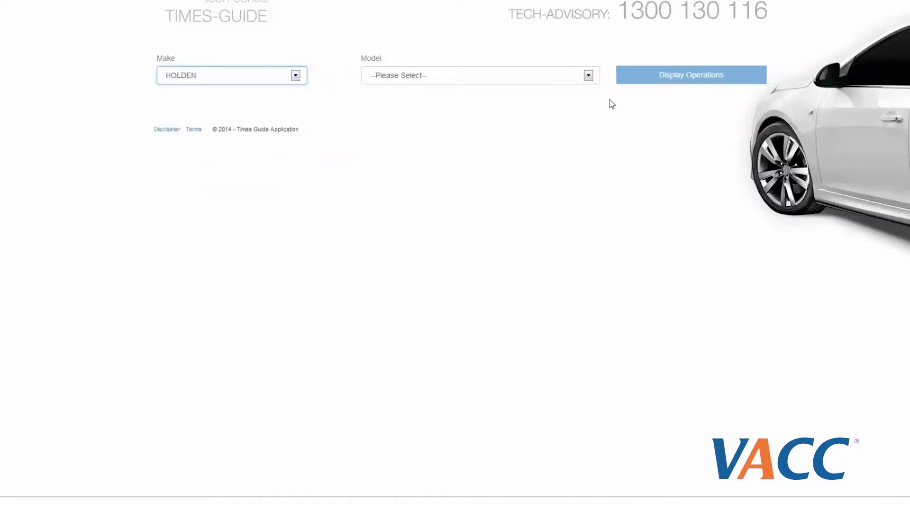
pyautogui.click(588, 77)
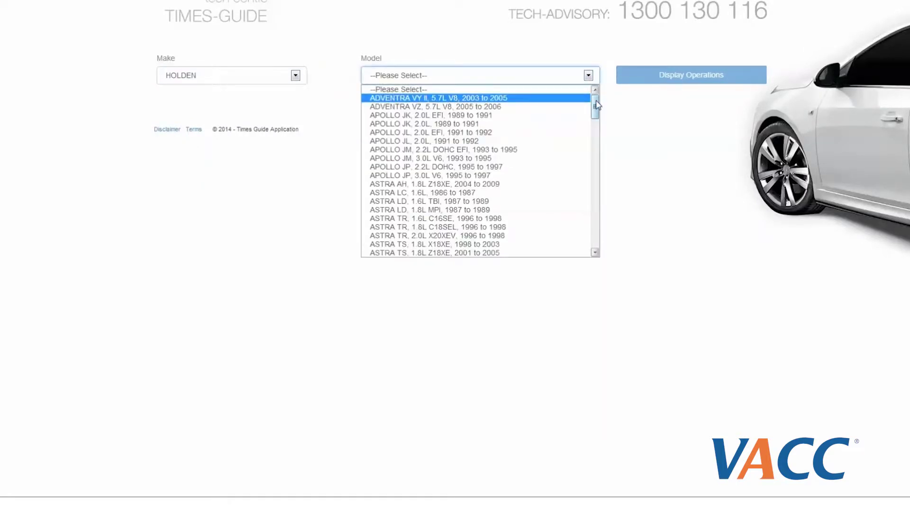
pyautogui.moveTo(596, 105); pyautogui.dragTo(593, 151)
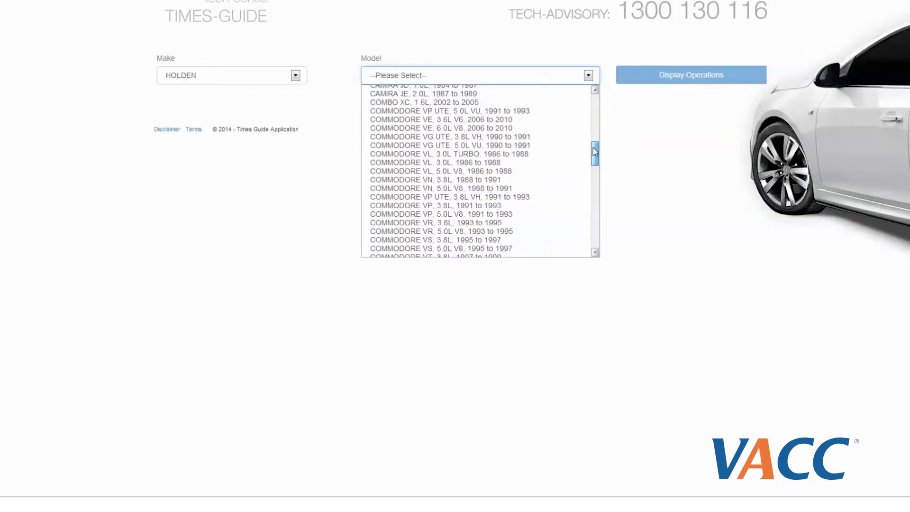
pyautogui.click(444, 120)
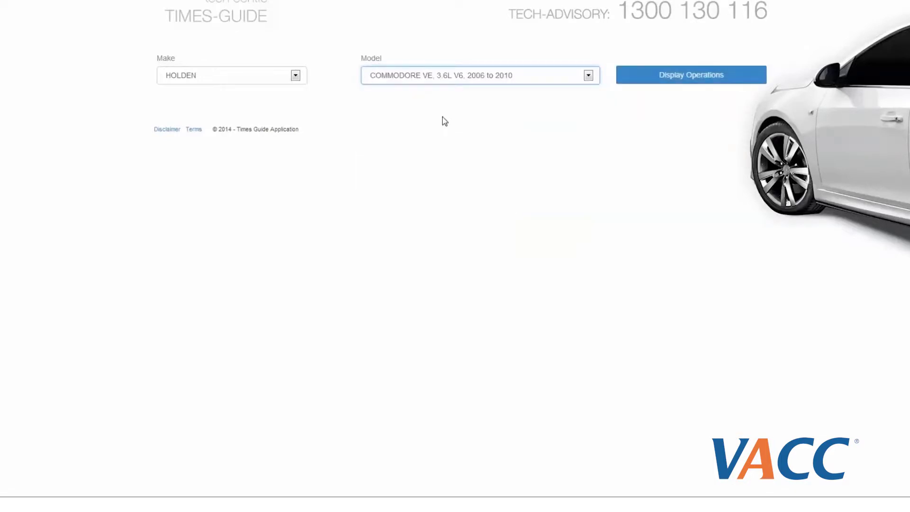
pyautogui.click(689, 83)
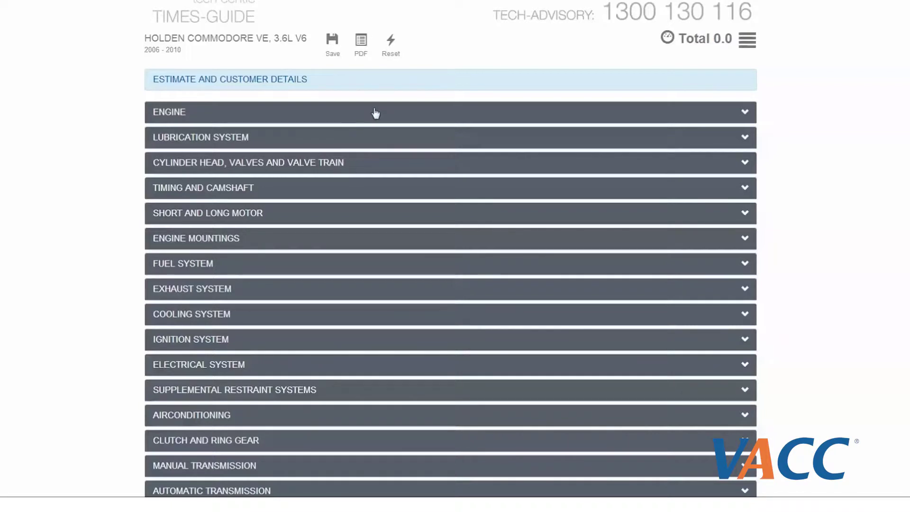
# Look over the Engine operations and add "Friction pads R & R all wheels" from Disc Brakes to the estimate
pyautogui.click(461, 119)
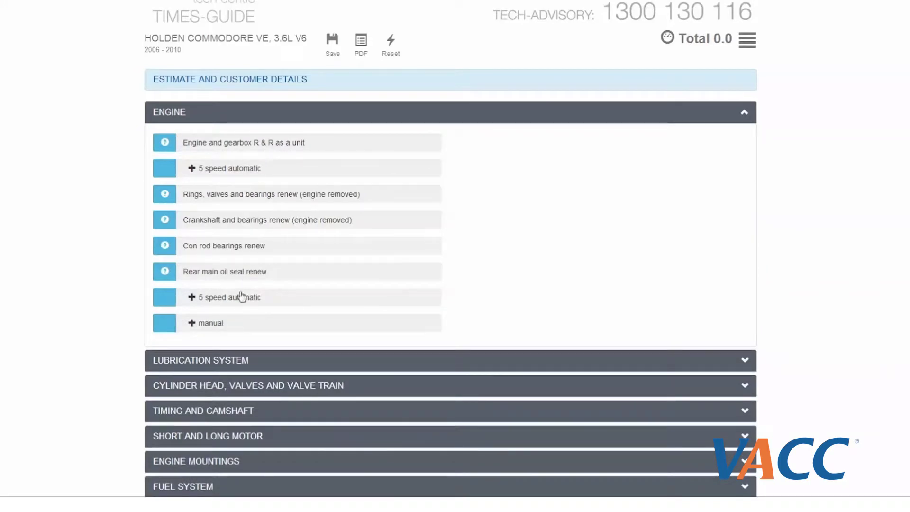
pyautogui.click(511, 117)
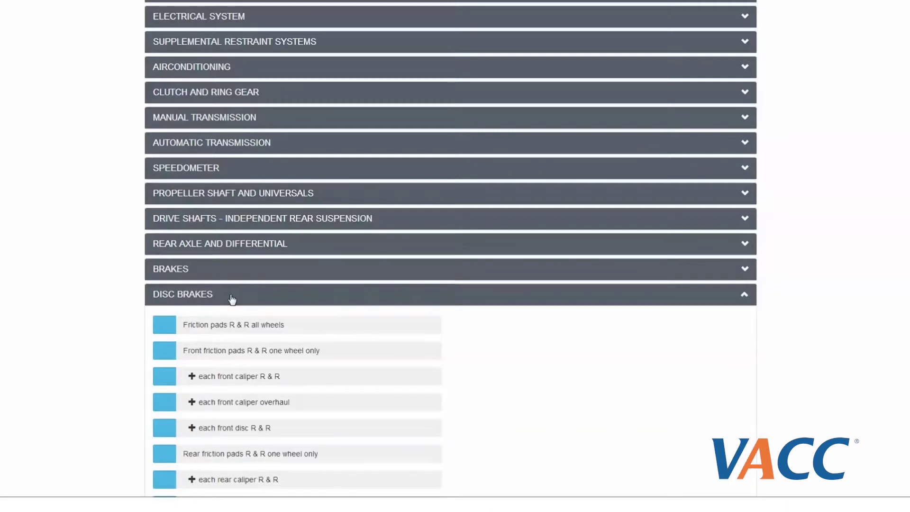
pyautogui.scroll(-1, 230, 298)
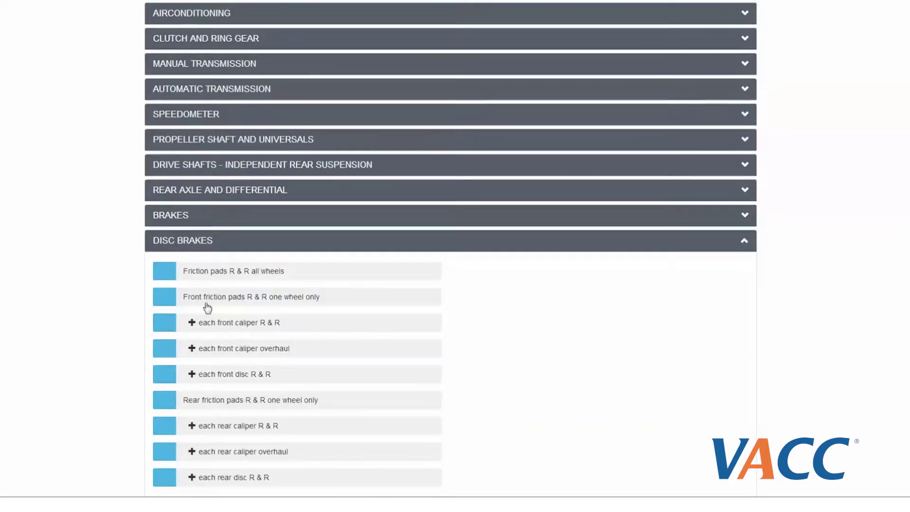
pyautogui.click(343, 276)
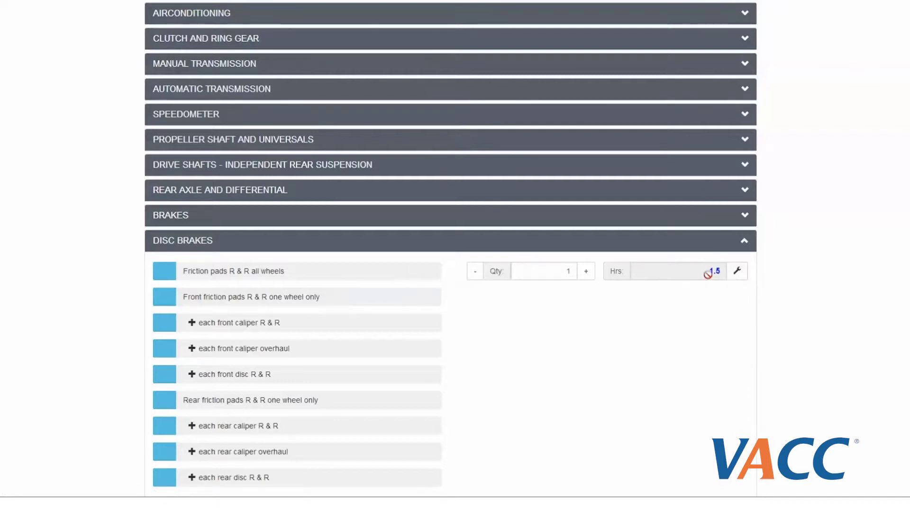
pyautogui.click(371, 279)
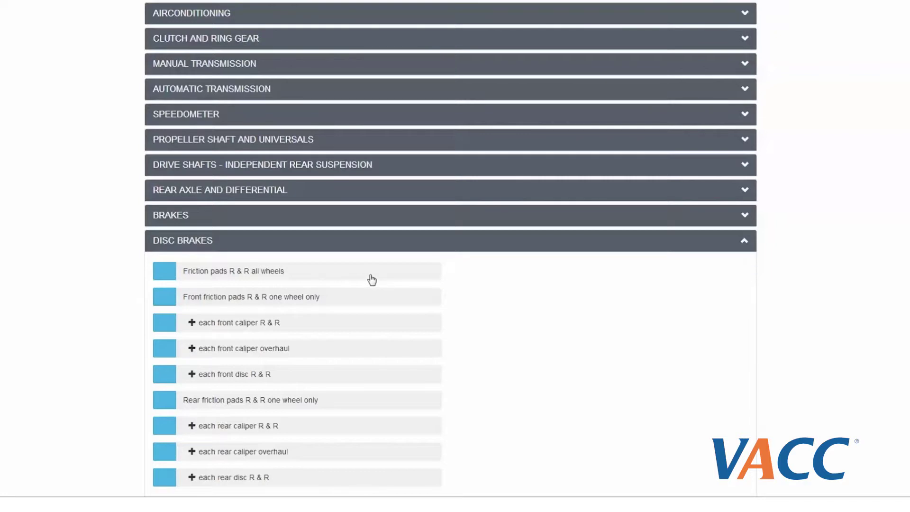
pyautogui.click(402, 279)
# Read the description of "Bleed hydraulic system" under Brakes and add that operation to the estimate
pyautogui.click(346, 222)
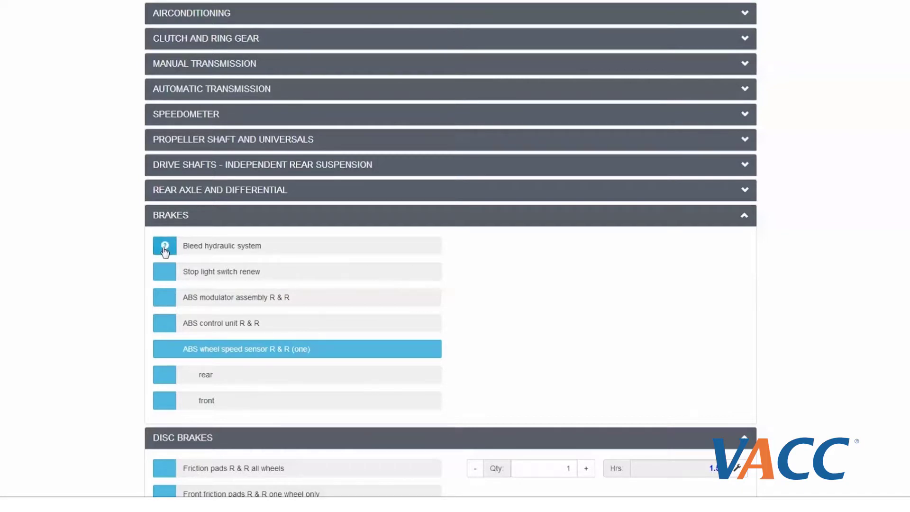
pyautogui.moveTo(165, 249)
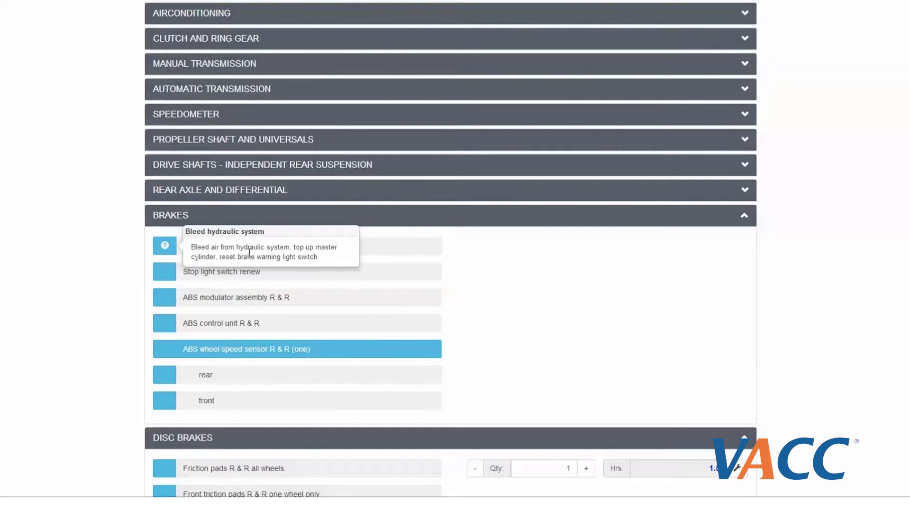
pyautogui.click(166, 250)
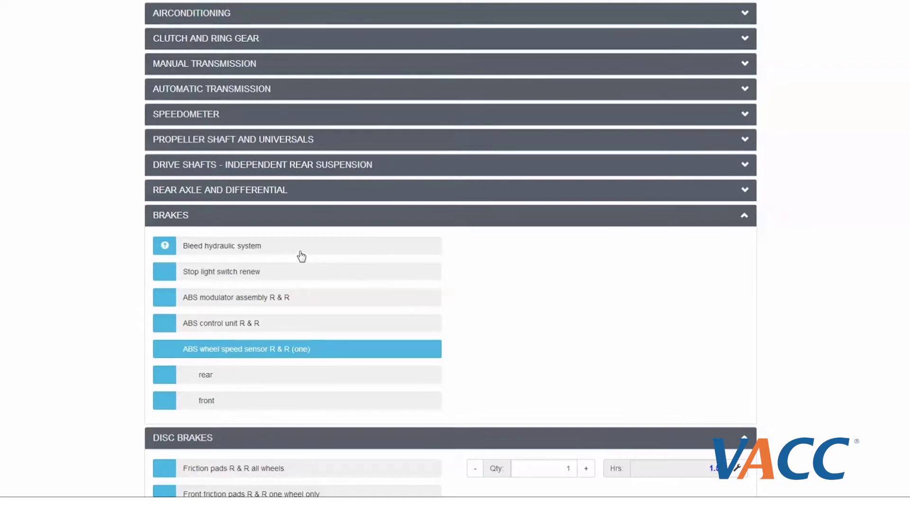
pyautogui.click(329, 249)
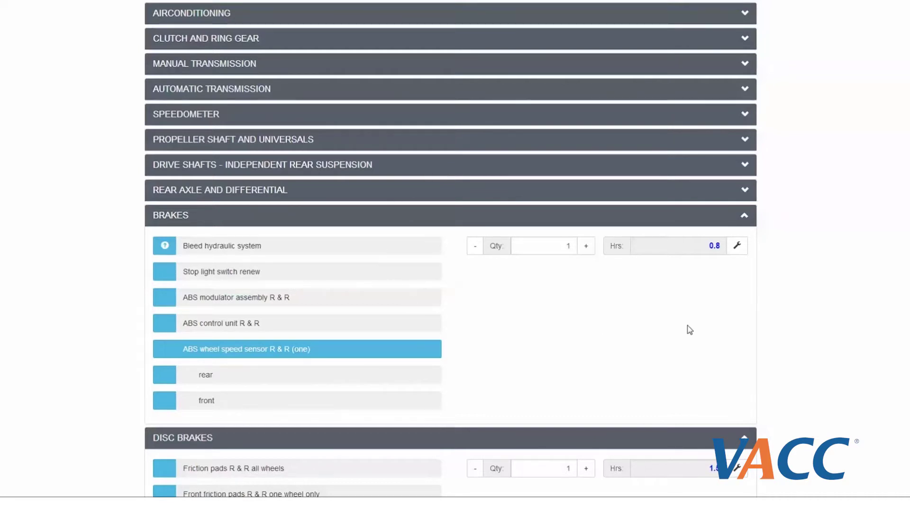
# Override the time for "Bleed hydraulic system" with a custom value of 0.4 hours
pyautogui.click(739, 251)
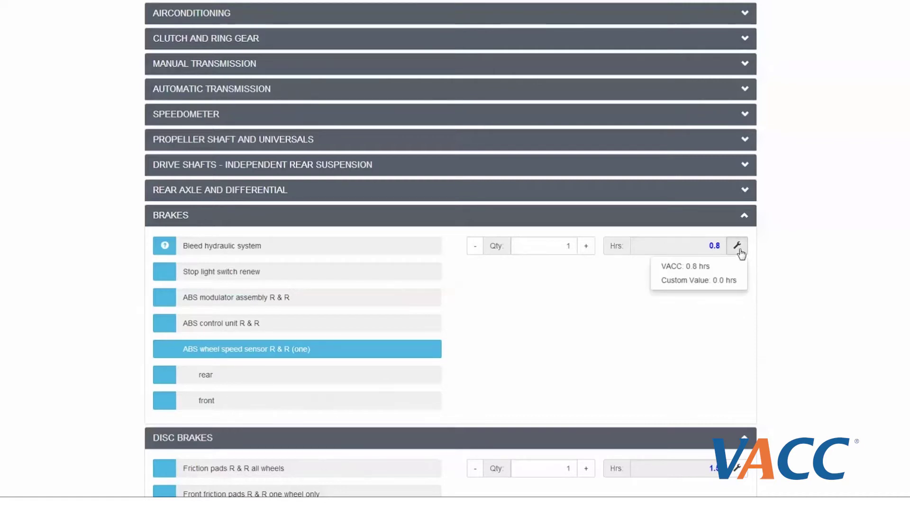
pyautogui.click(697, 284)
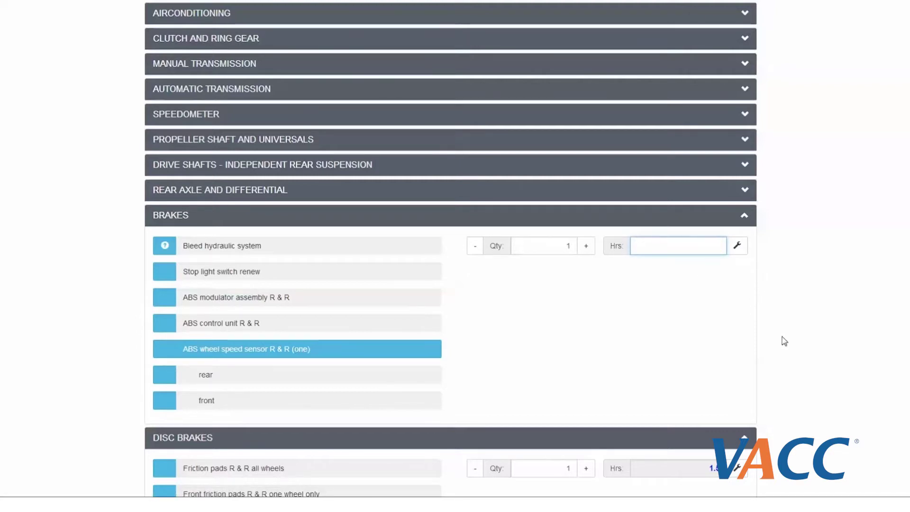
pyautogui.write('0.4')
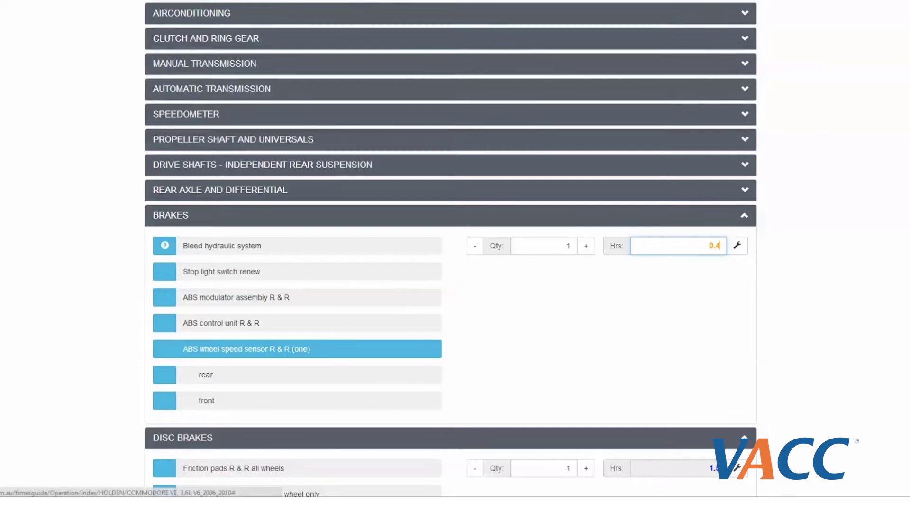
# Return to the estimate and customer details and generate the brake repair estimate as a PDF
pyautogui.scroll(5, 514, 360)
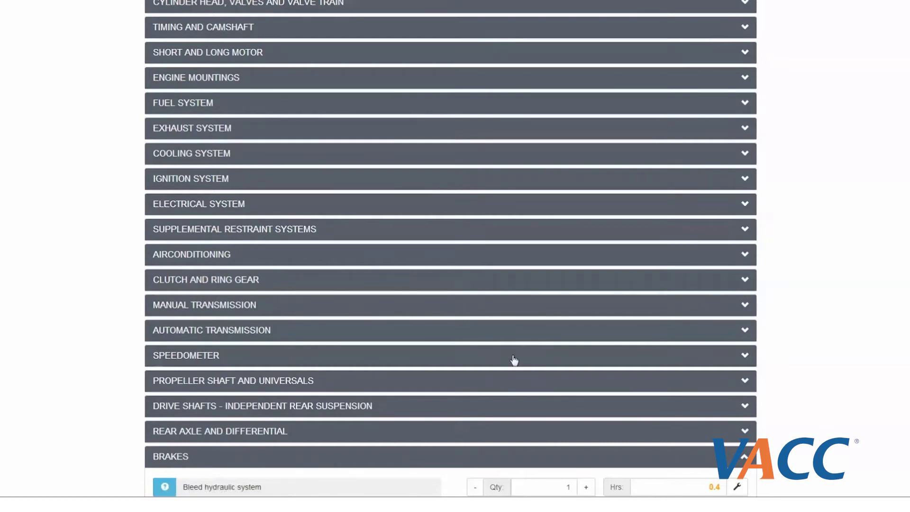
pyautogui.scroll(-5, 515, 360)
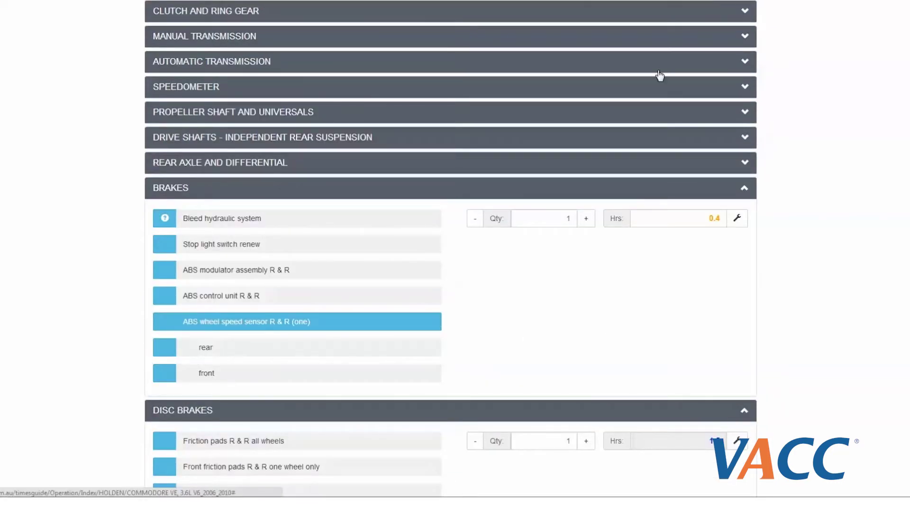
pyautogui.scroll(-3, 672, 187)
pyautogui.scroll(10, 818, 218)
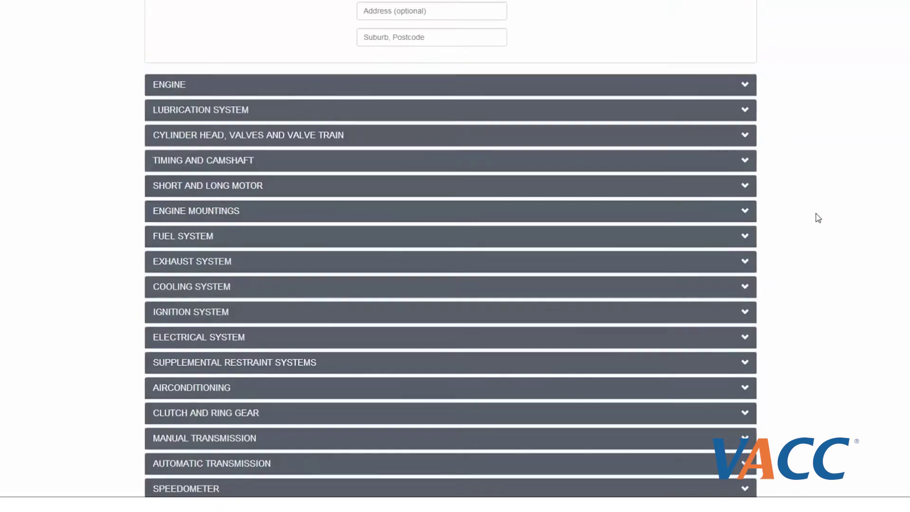
pyautogui.scroll(5, 817, 218)
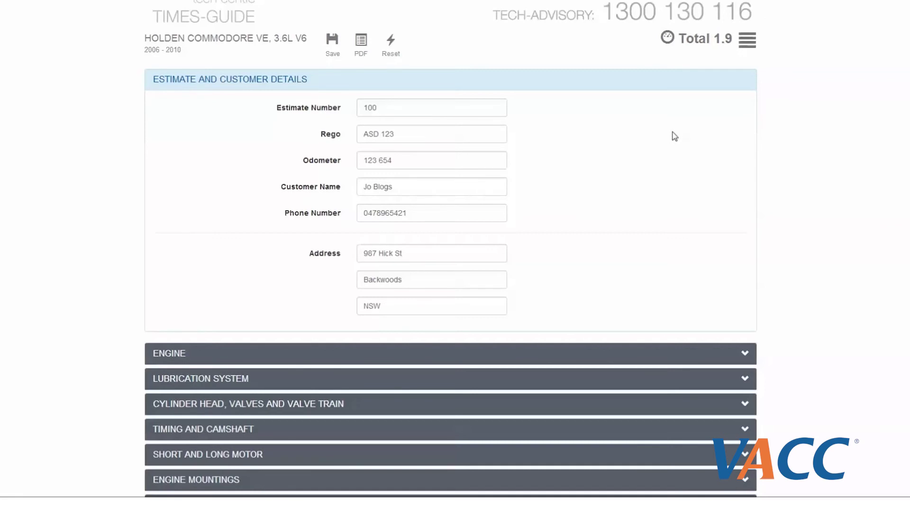
pyautogui.click(361, 41)
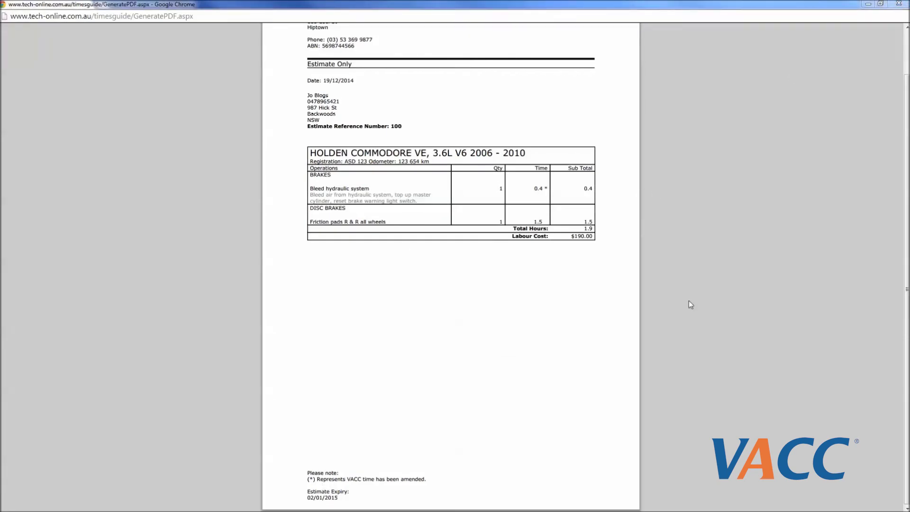
# Open the feedback form from the Times Guide home page
pyautogui.moveTo(749, 488)
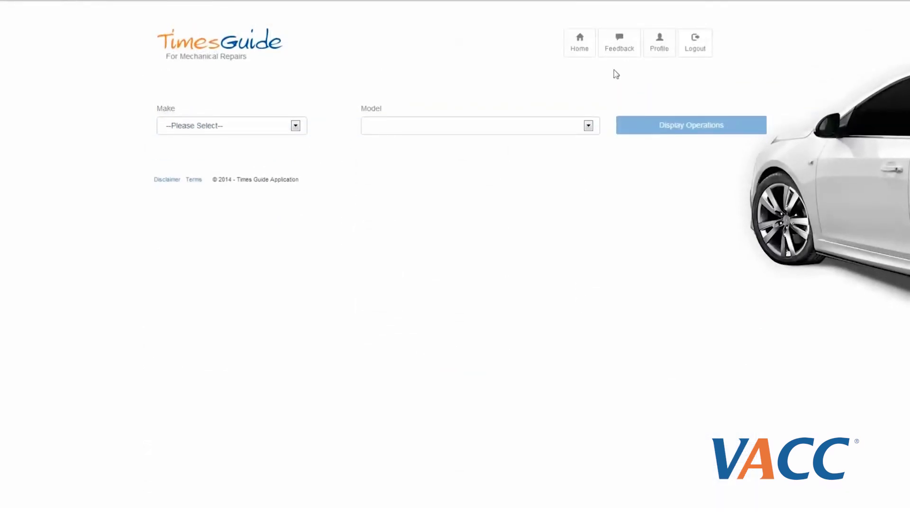
pyautogui.click(626, 54)
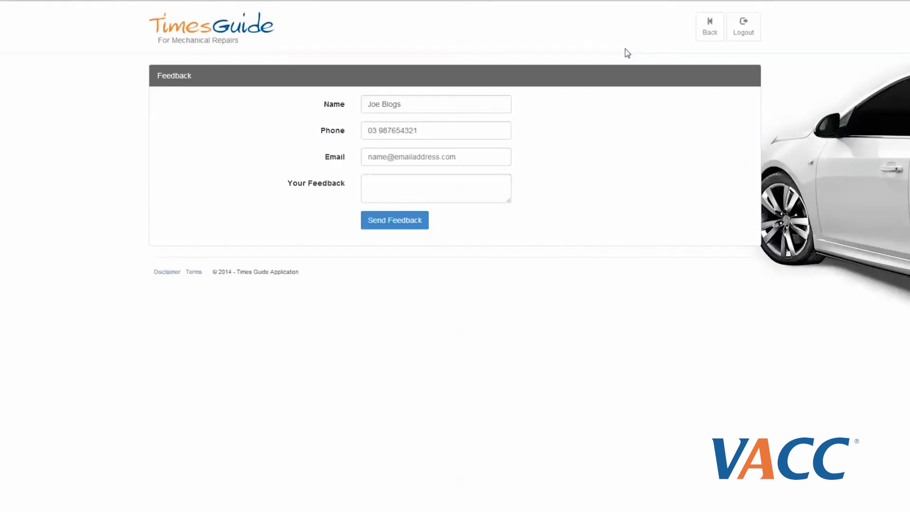